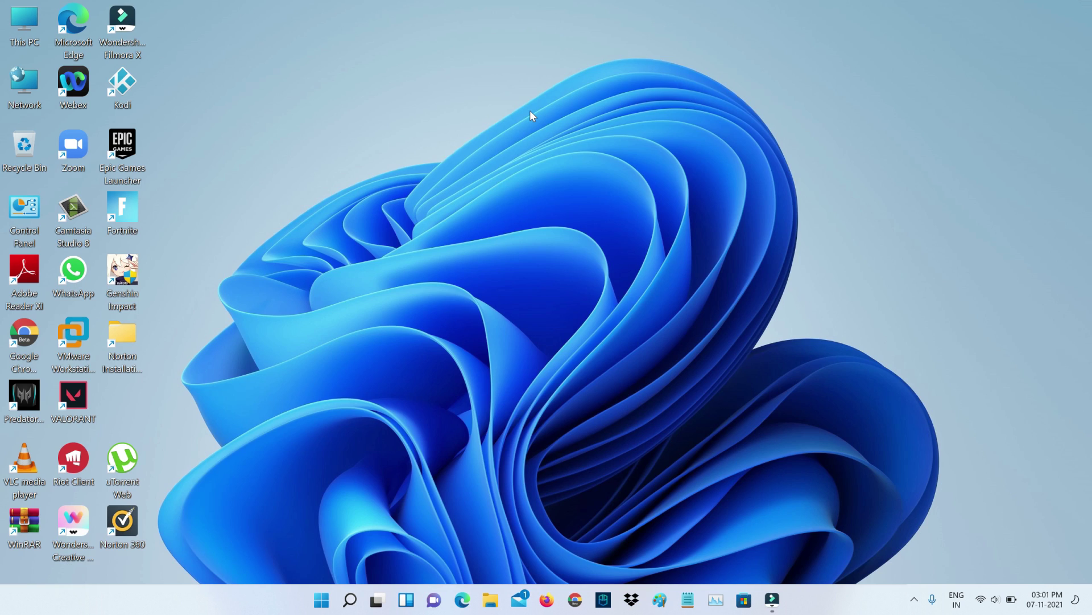
Step: Find Windows Security in Settings' Apps & features list and show its options menu
key(super)
click(510, 292)
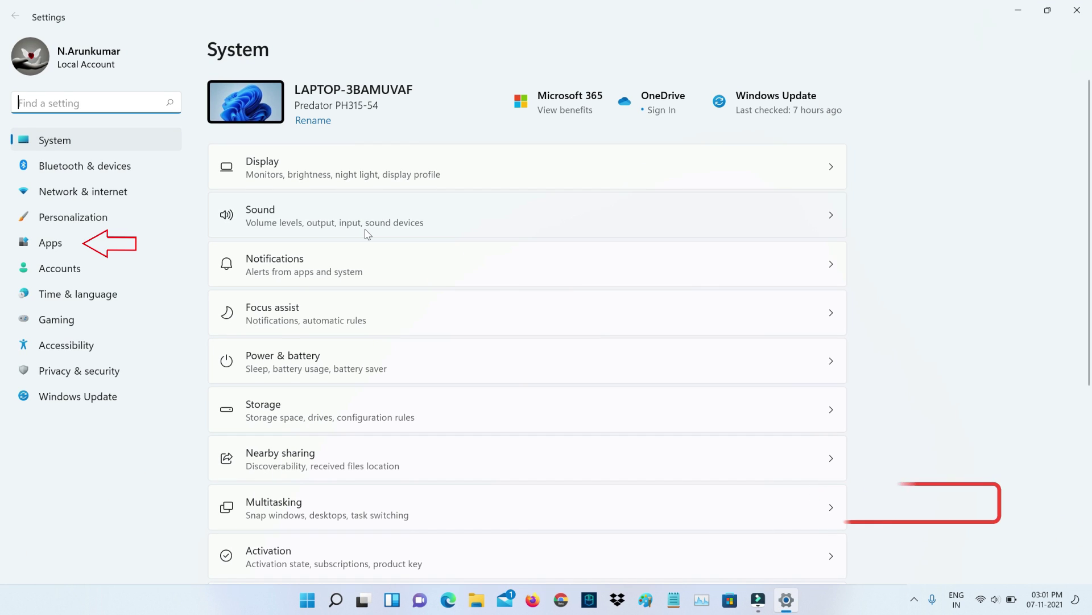
click(102, 244)
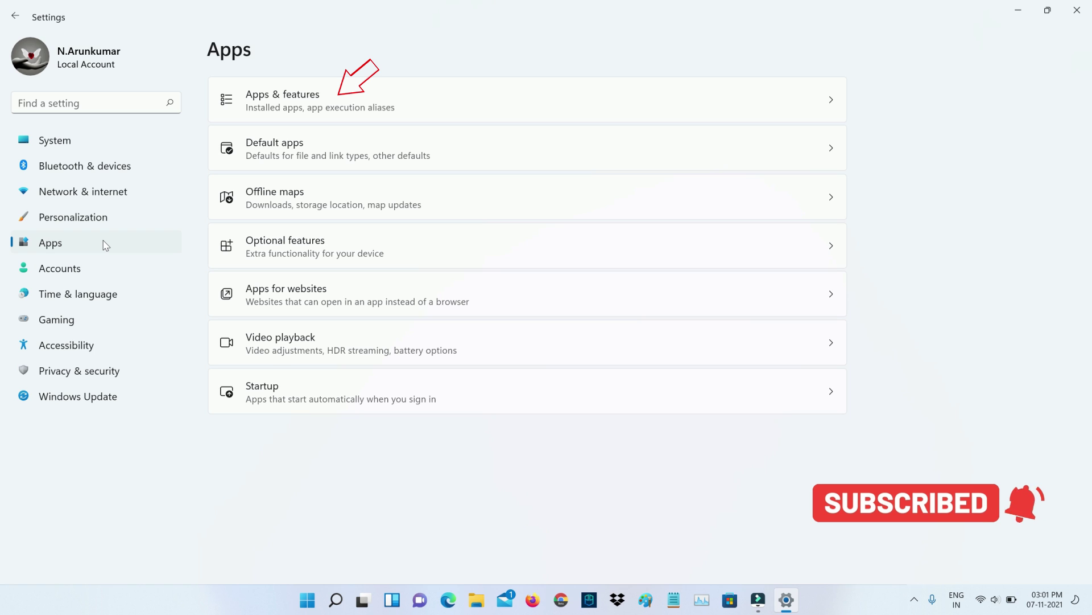
click(399, 99)
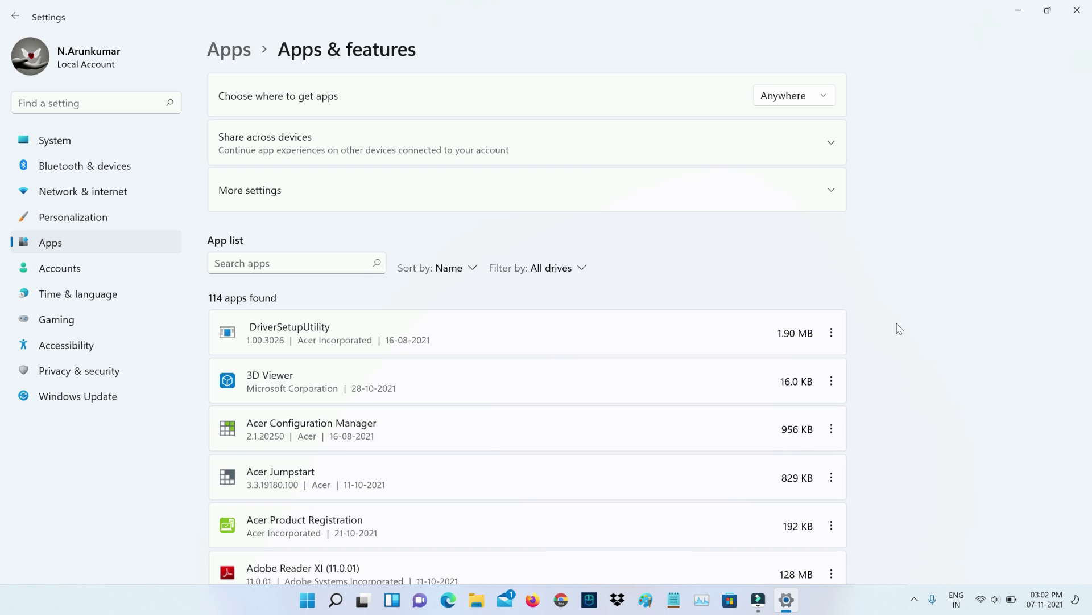
scroll(898, 329, down, 10)
scroll(811, 384, down, 10)
scroll(718, 436, down, 10)
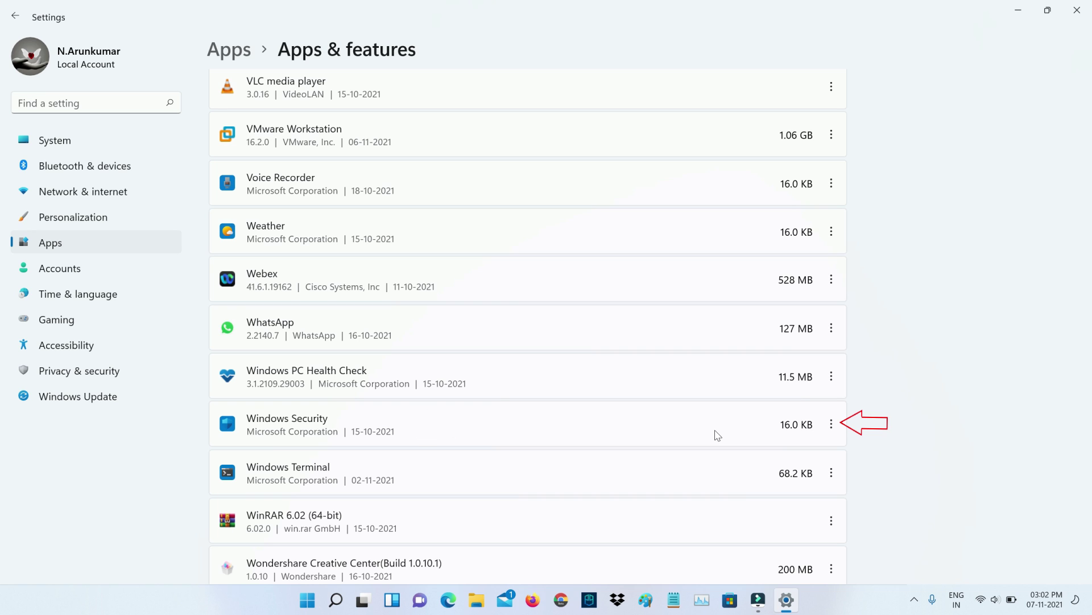
click(825, 429)
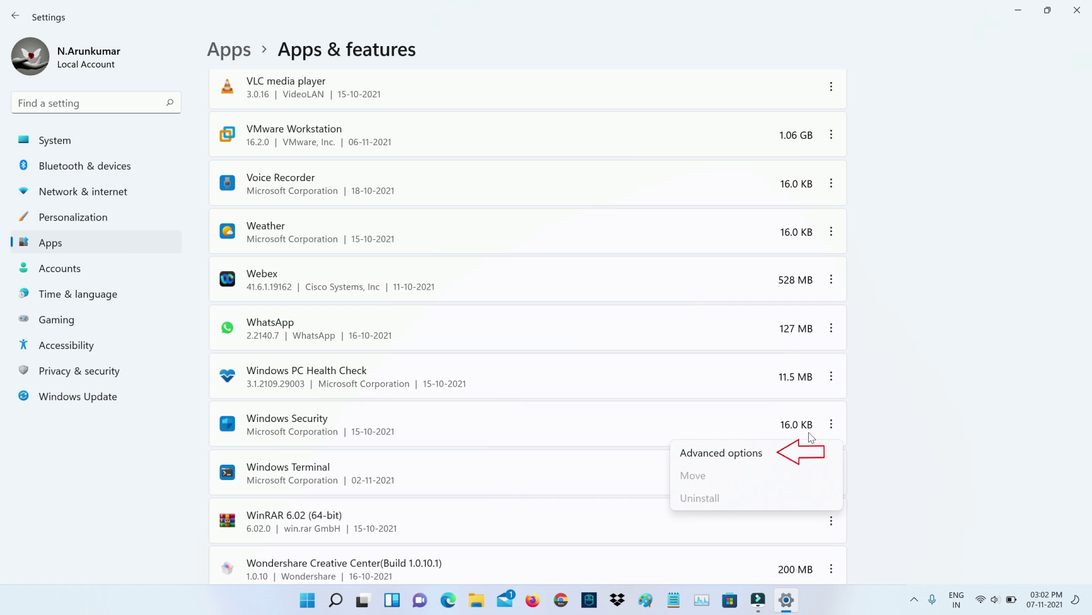
Step: Reset Windows Security from its Advanced options, confirm the reset, and close Settings
click(779, 454)
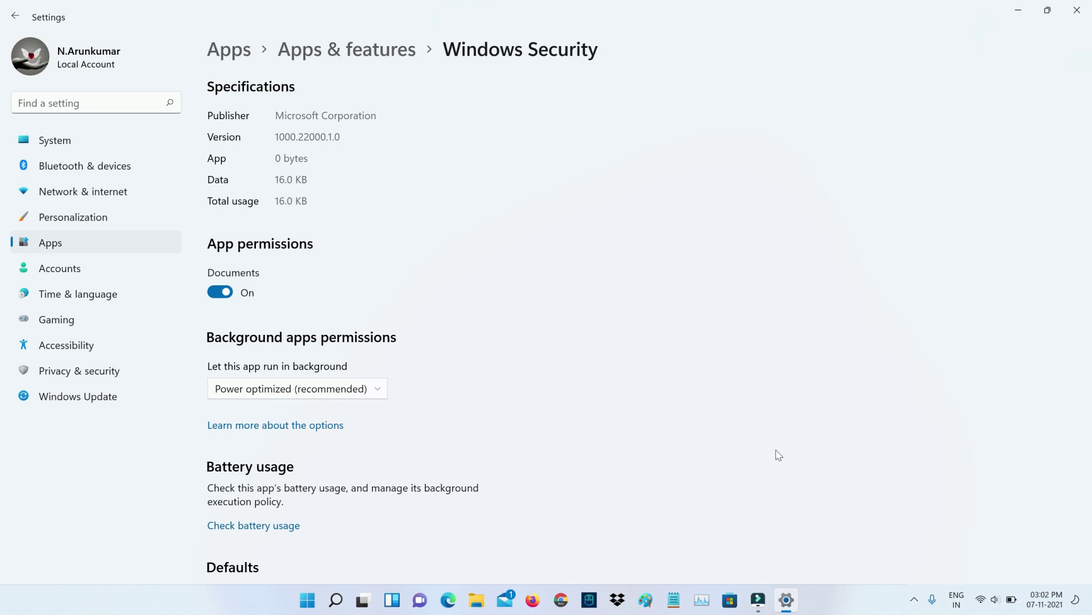
scroll(714, 446, down, 1)
scroll(715, 447, down, 3)
scroll(714, 446, down, 3)
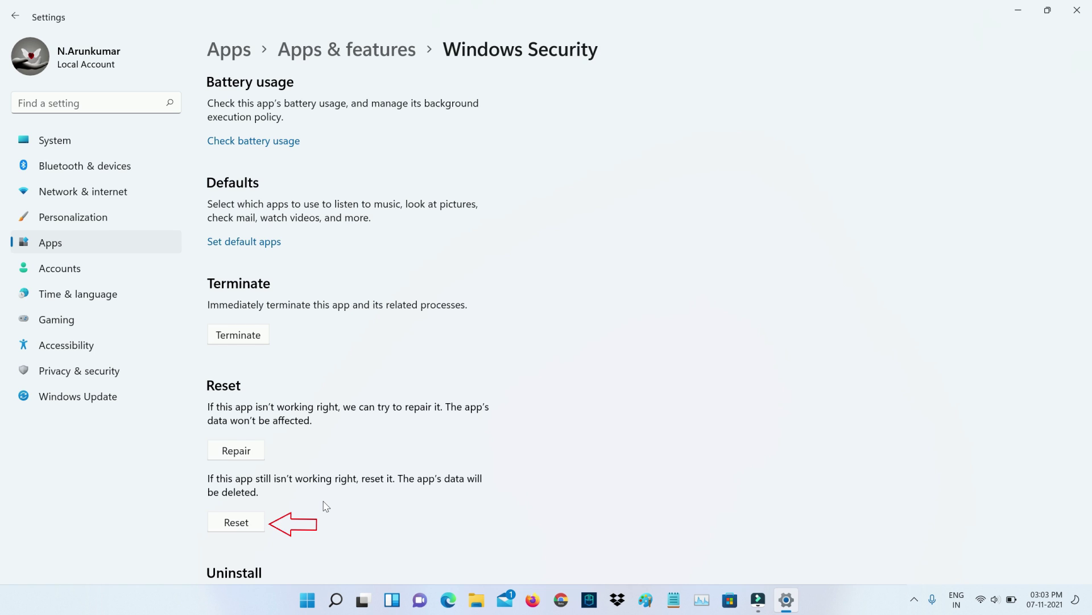
click(256, 526)
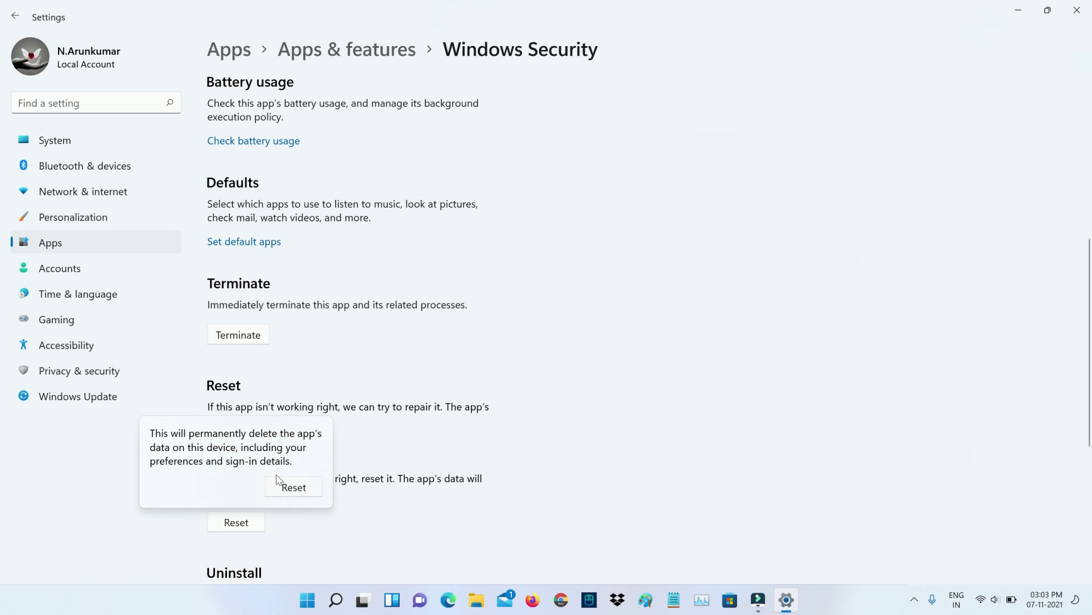
click(293, 488)
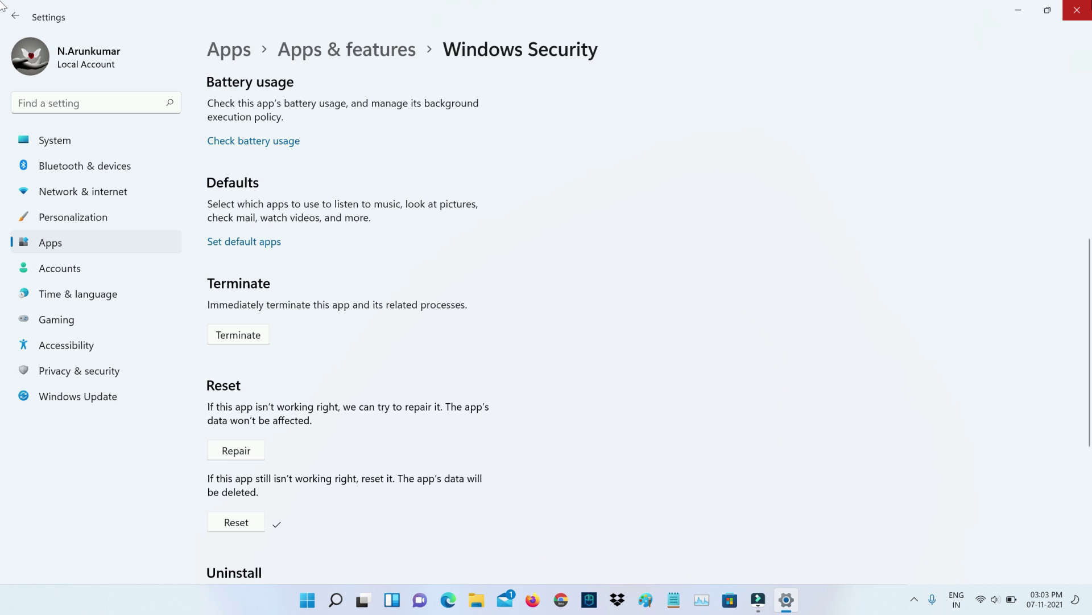
click(1076, 10)
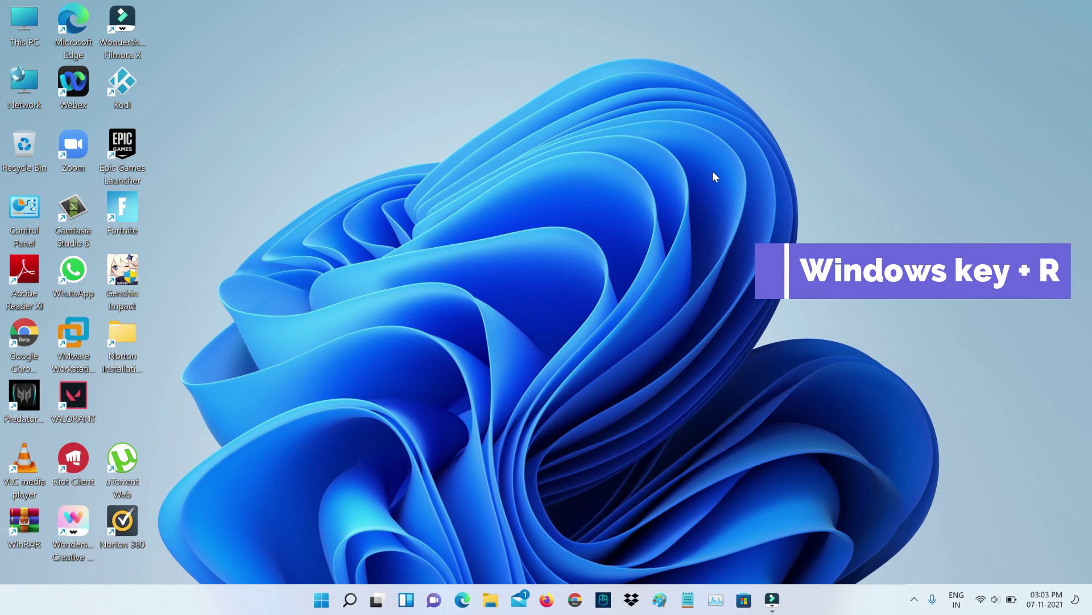
Step: Launch the Services console by running services.msc from the Run dialog
key(super+r)
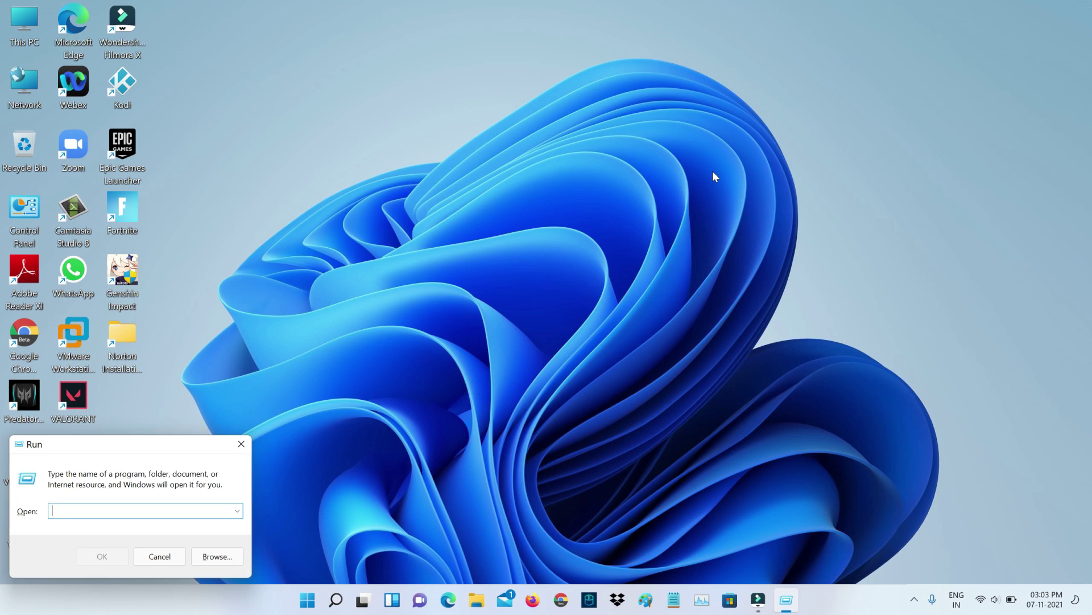
text(services.msc)
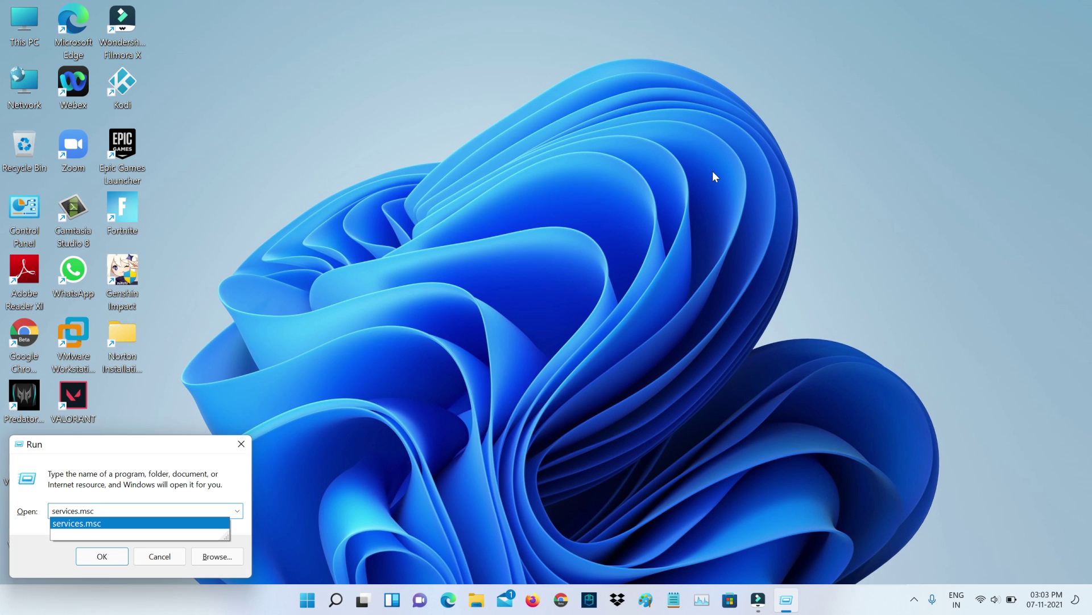
key(Return)
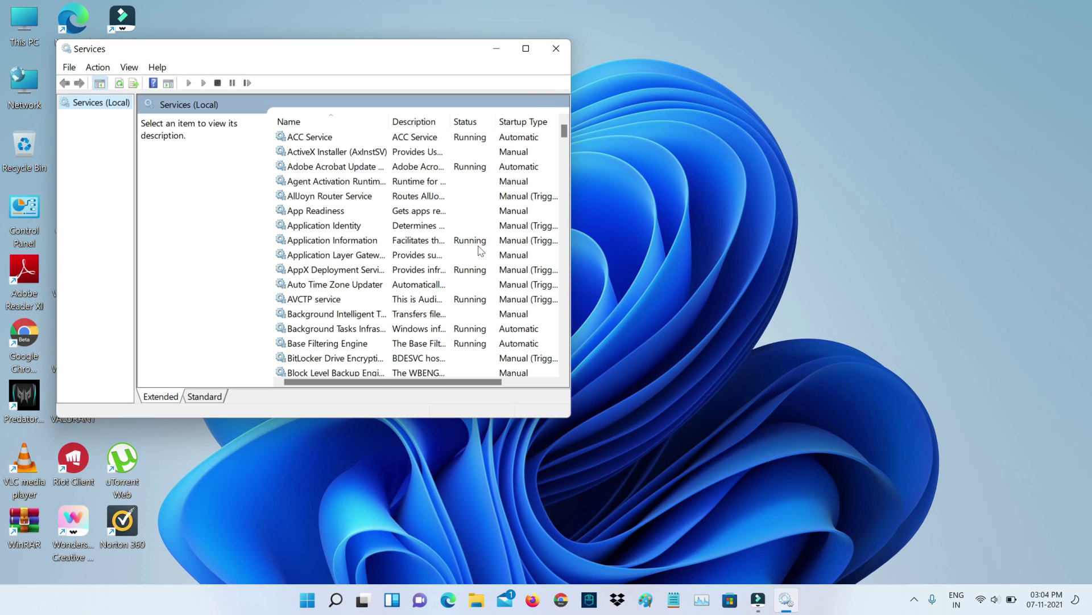
Step: Check Windows Security Service's executable path (SecurityHealthService.exe), then close Services
click(309, 242)
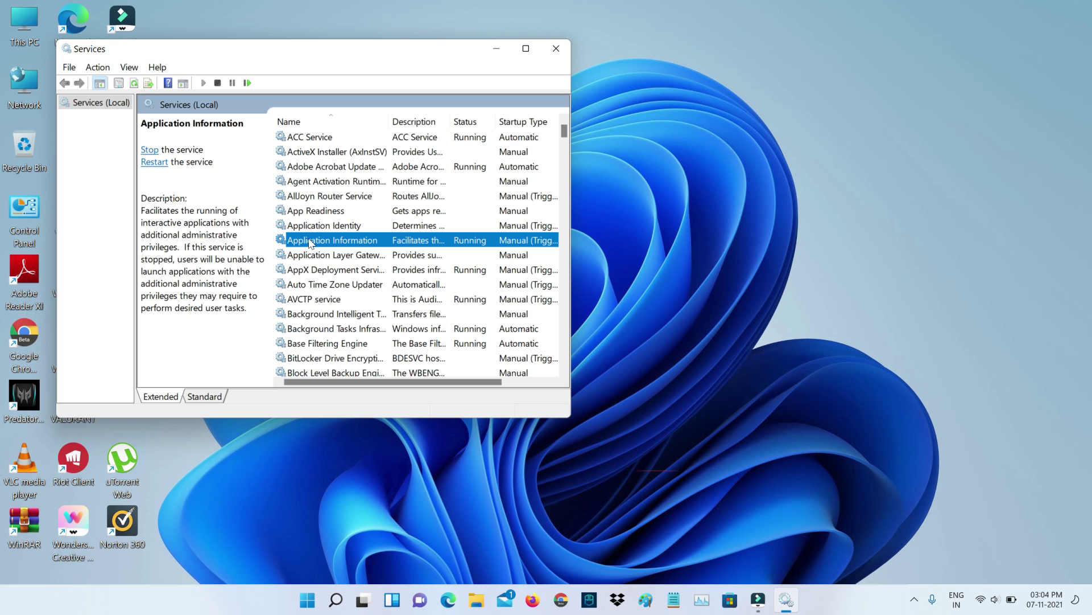
text(w)
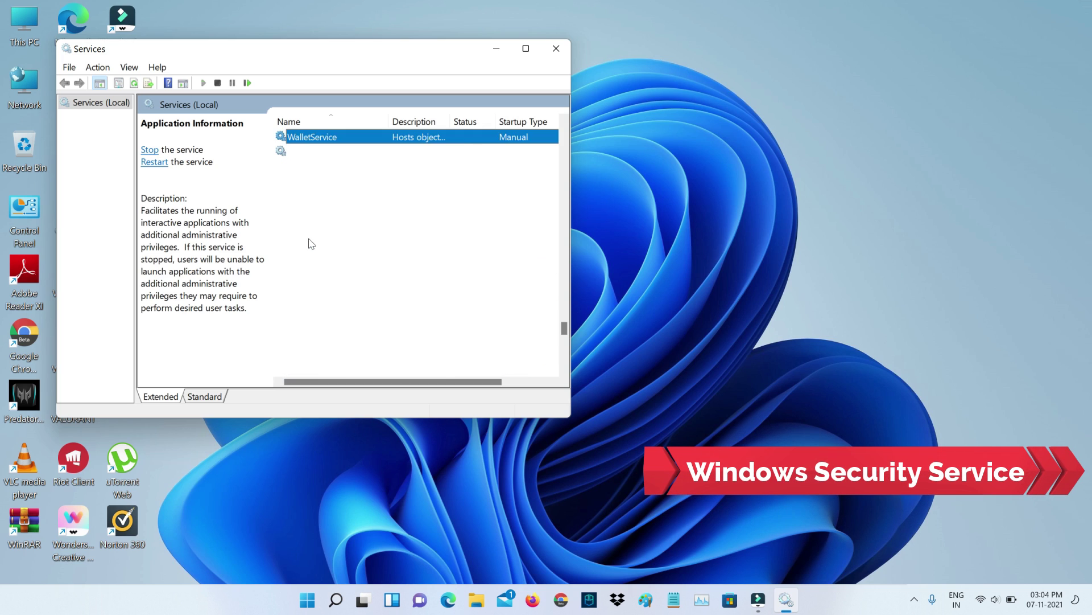
text(indows sec)
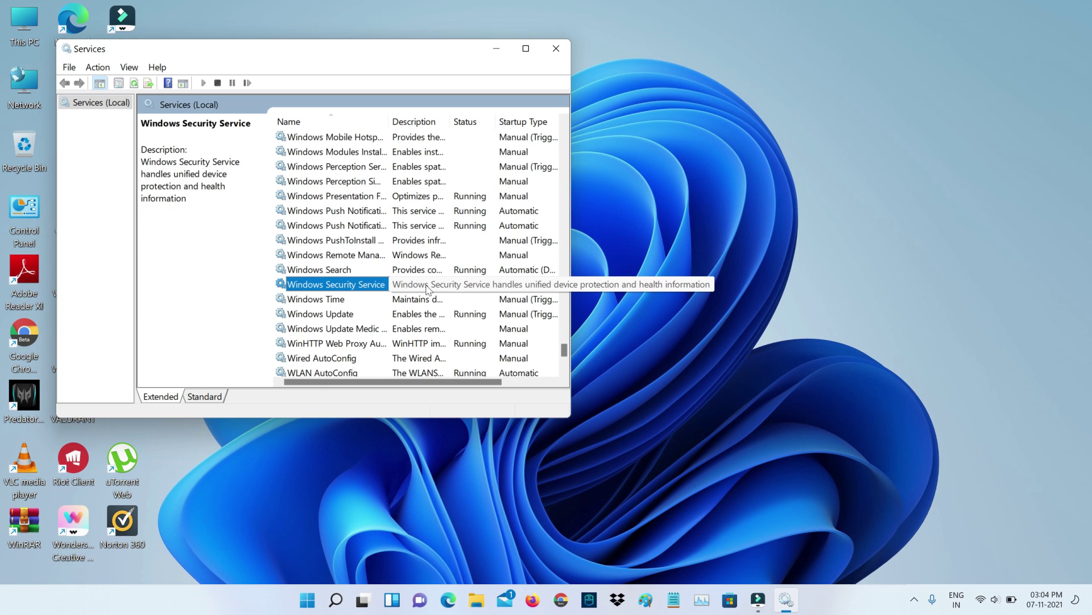
double_click(427, 291)
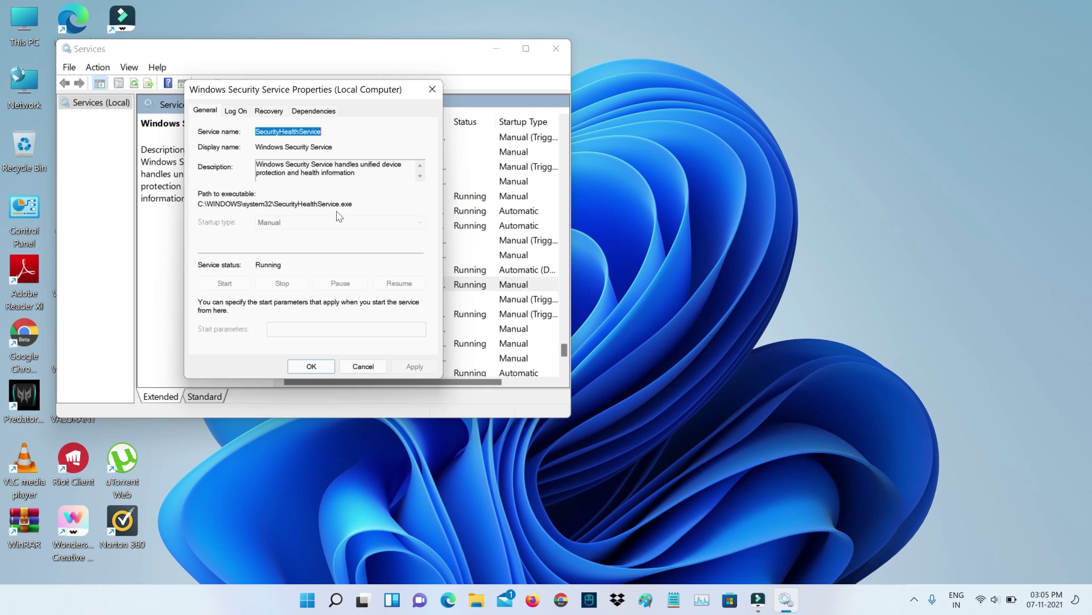
key(Tab)
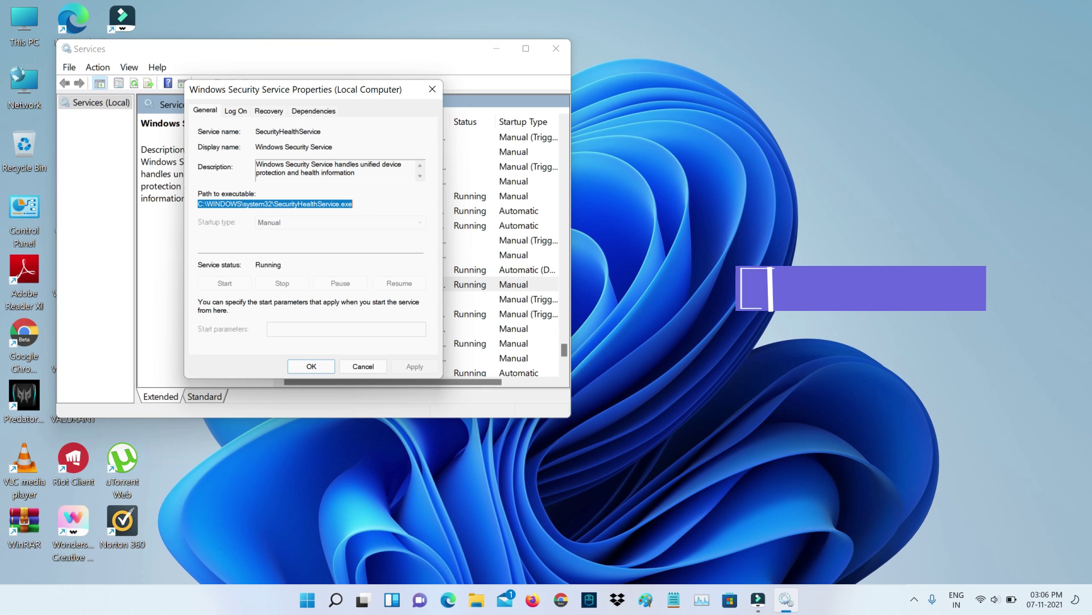
key(Escape)
click(555, 48)
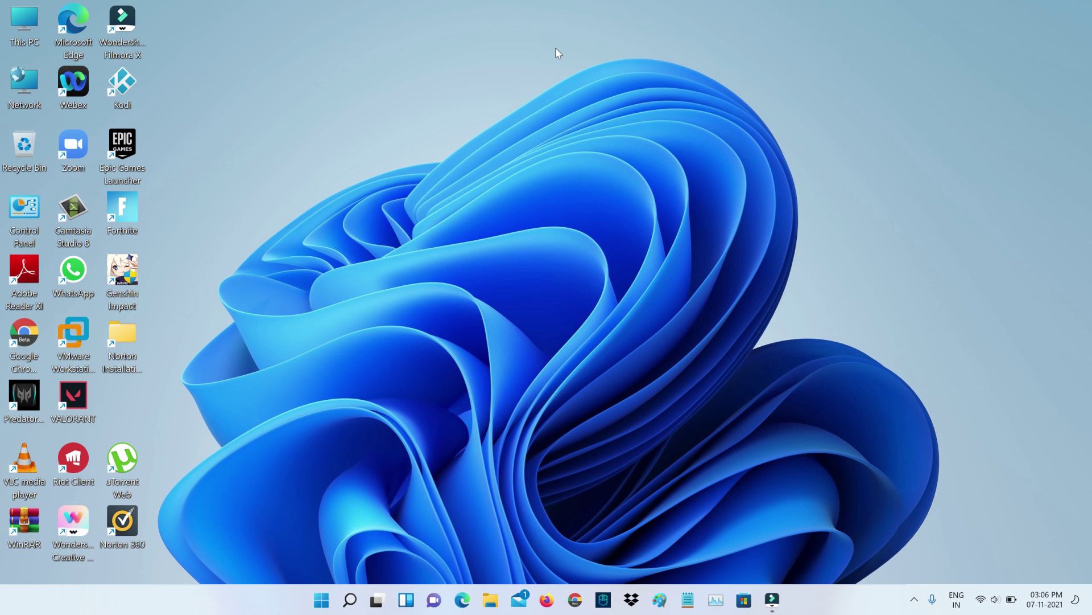
Step: Locate SecurityHealthService in C:\Windows\System32, then close File Explorer
double_click(16, 14)
double_click(287, 234)
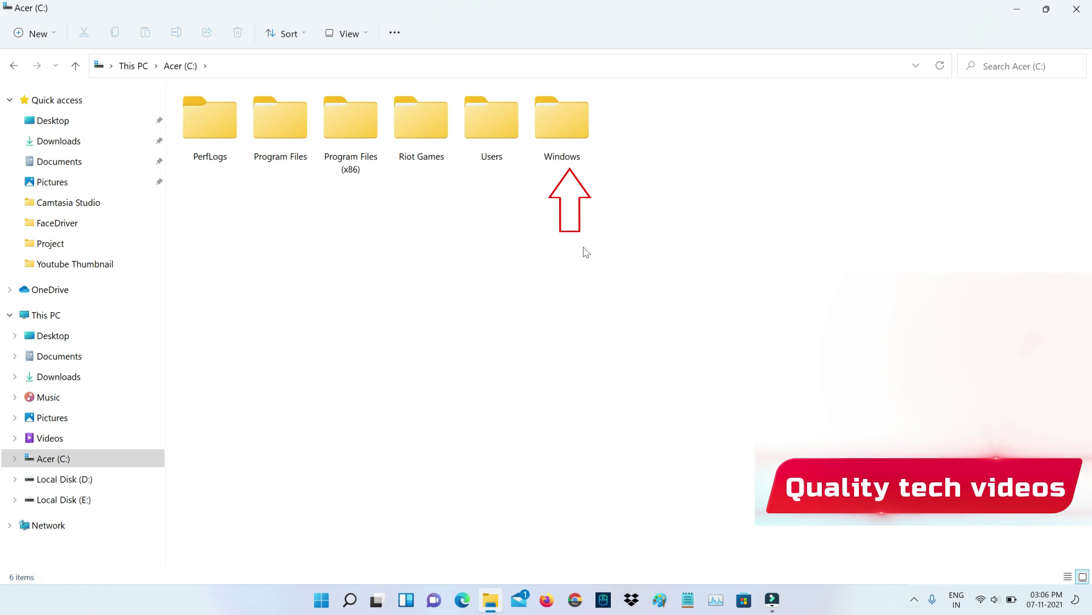
double_click(578, 127)
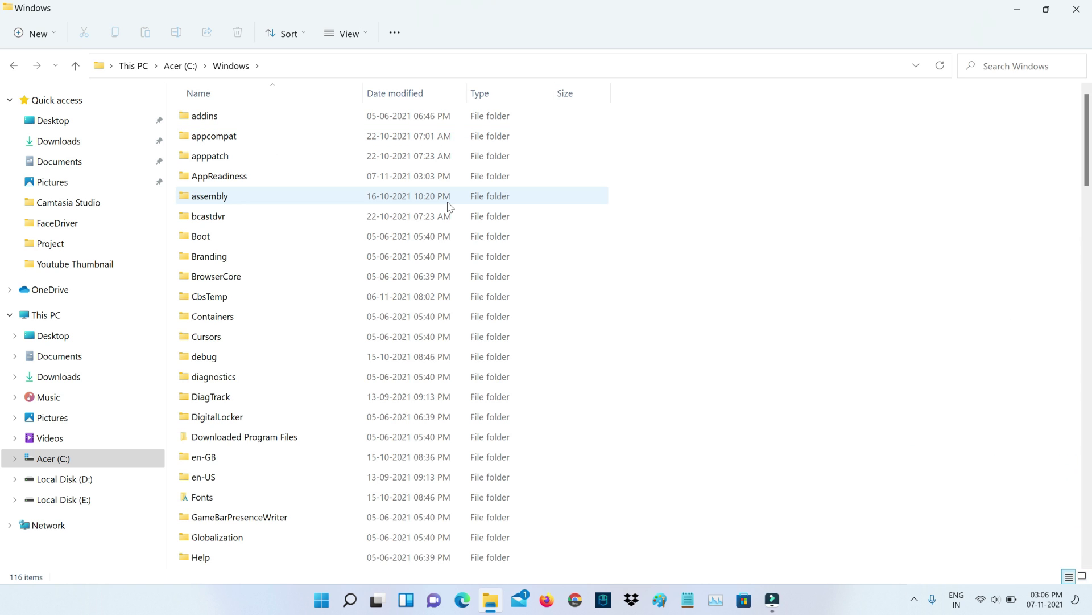
click(448, 202)
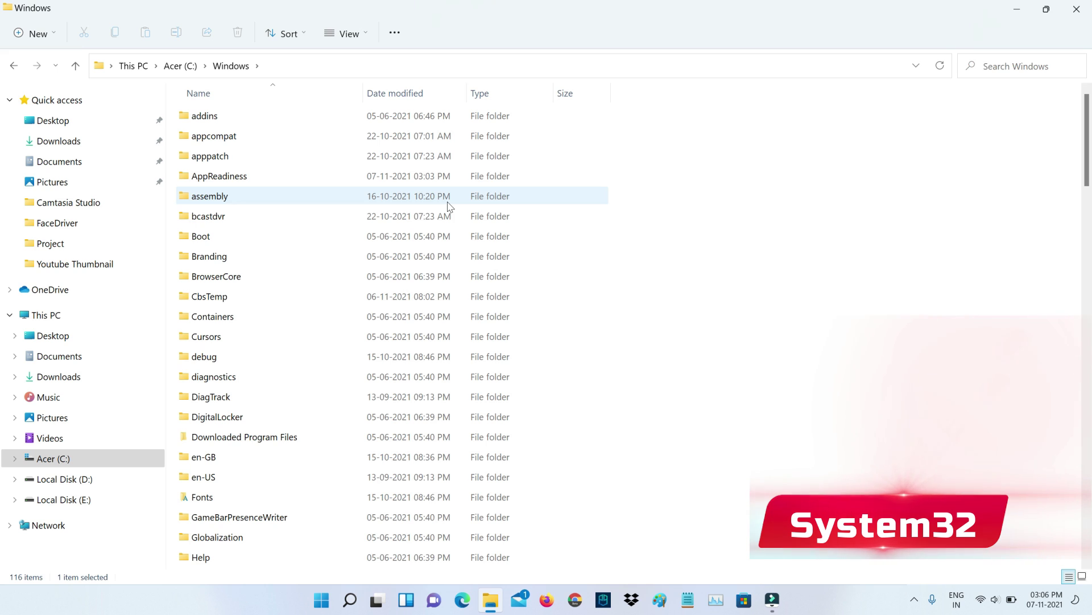
text(system32)
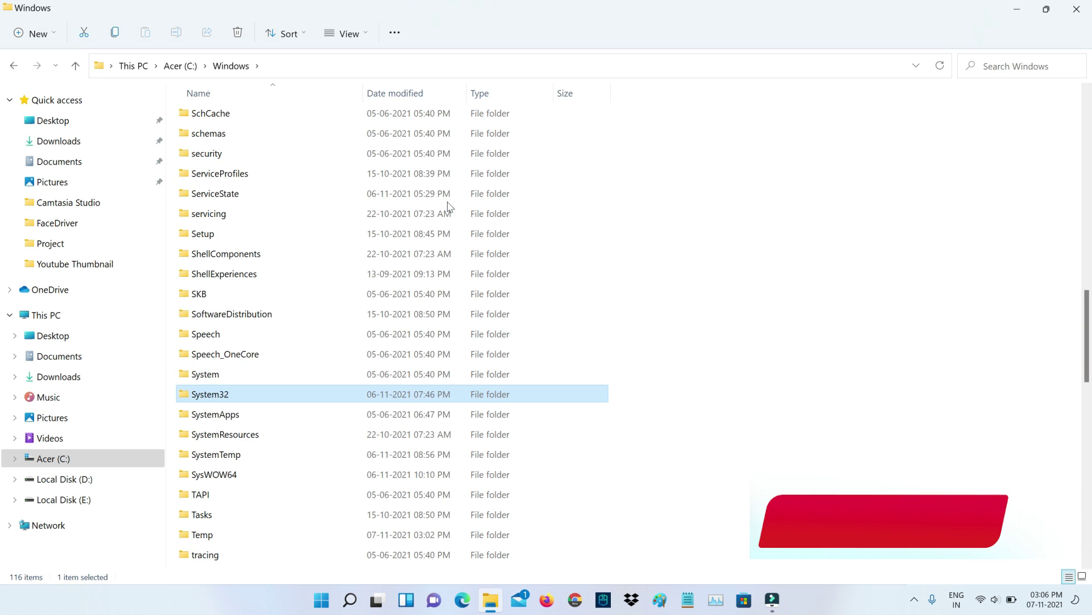
key(Return)
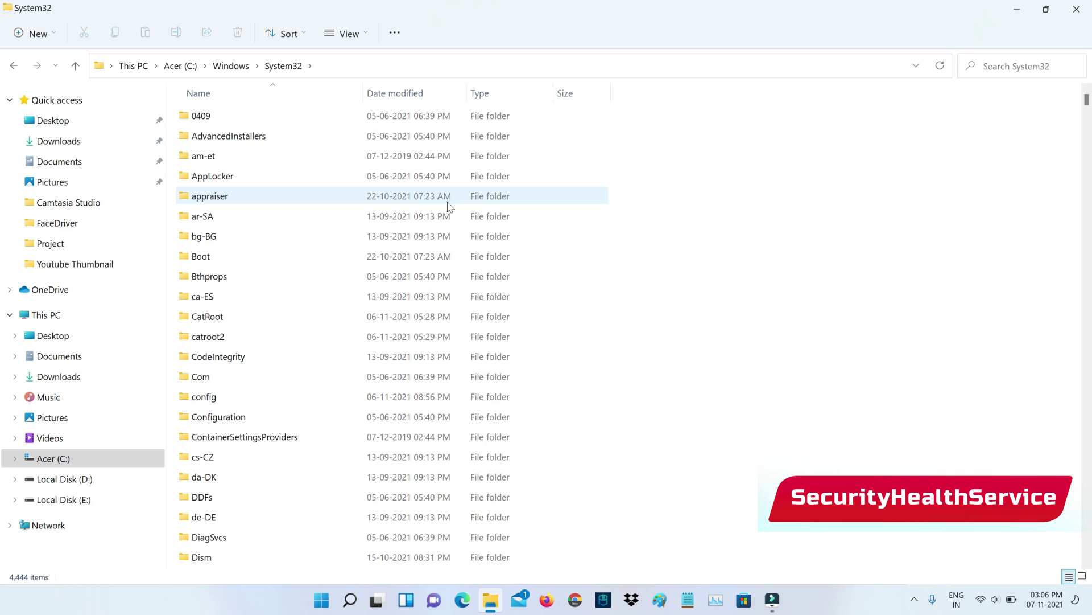
text(securityhealthservice)
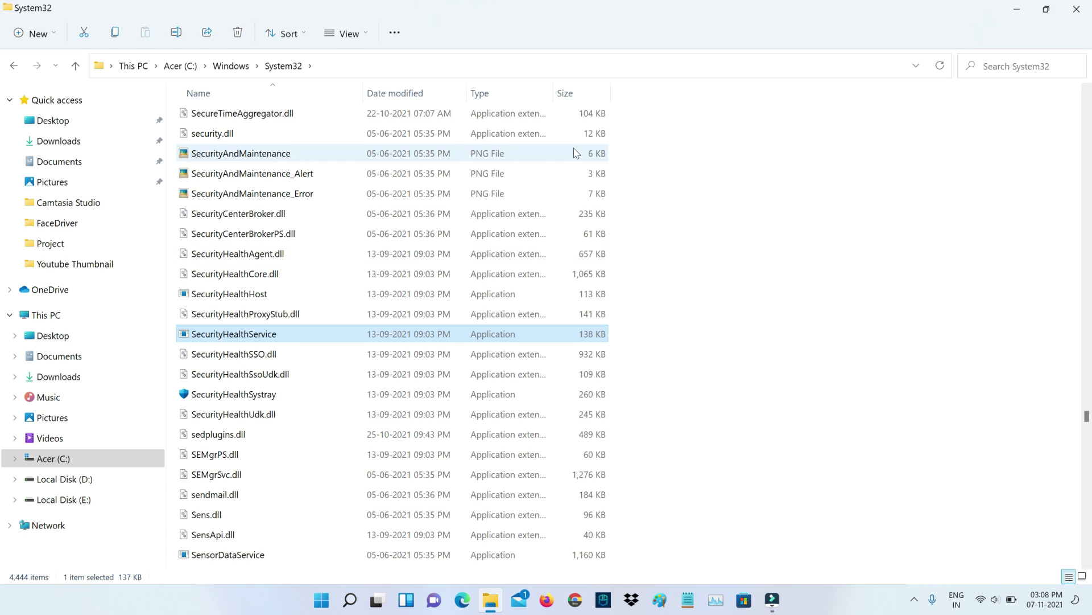
click(1076, 9)
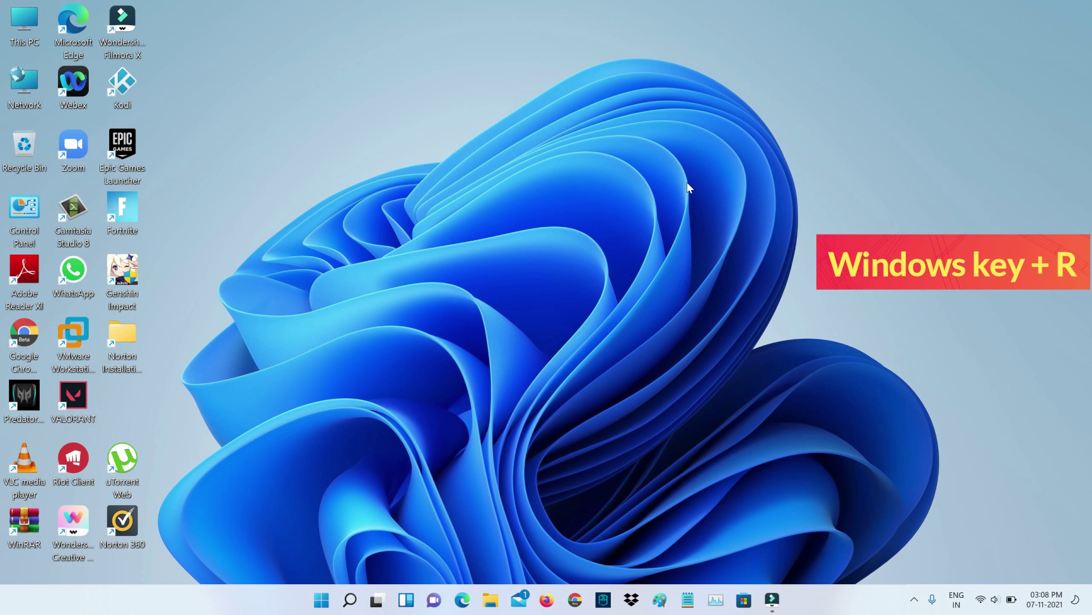
Step: Launch Registry Editor by running regedit from the Run dialog
key(super+r)
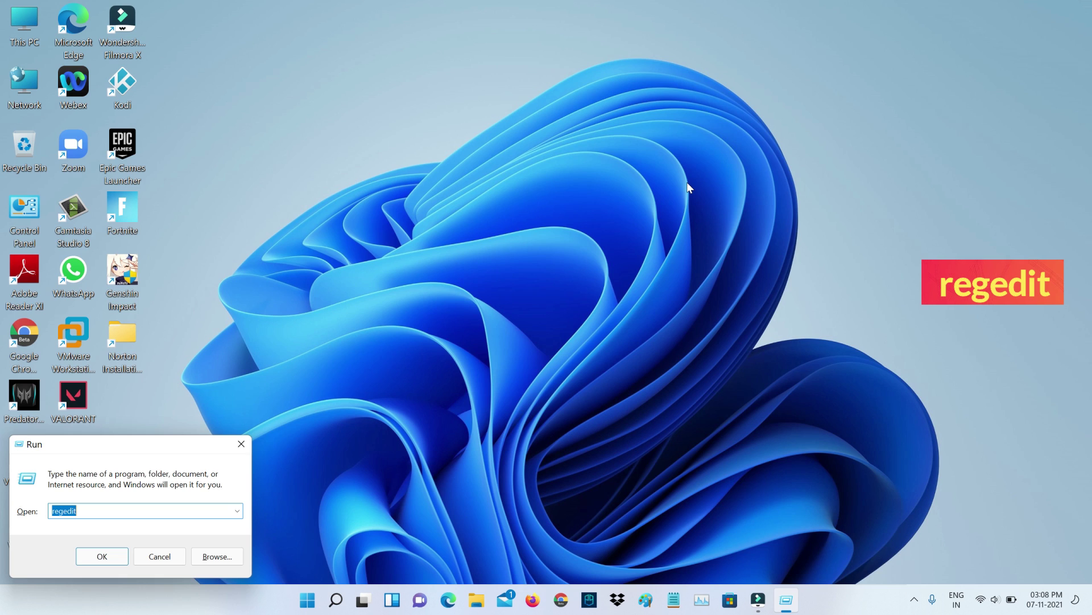
key(Return)
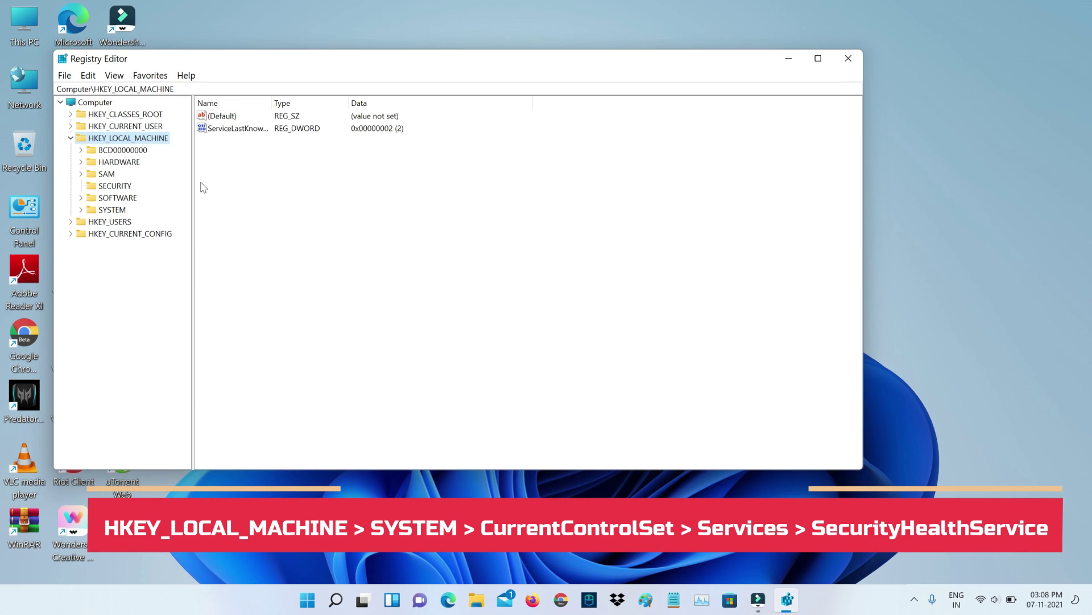
Step: Set SecurityHealthService's Start value to 1 under SYSTEM\CurrentControlSet\Services
click(80, 210)
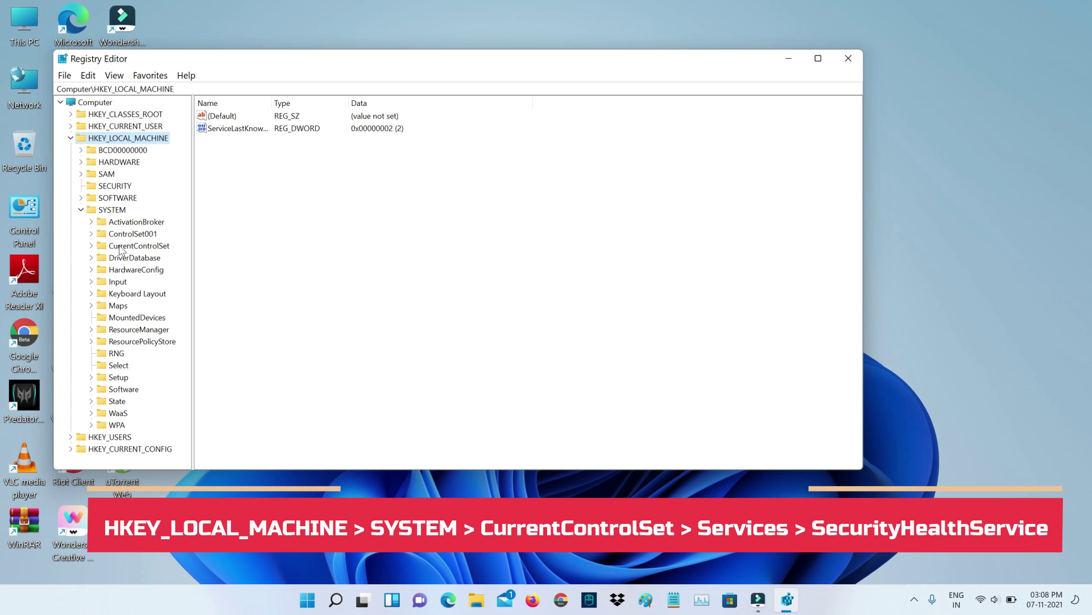
click(120, 247)
click(91, 246)
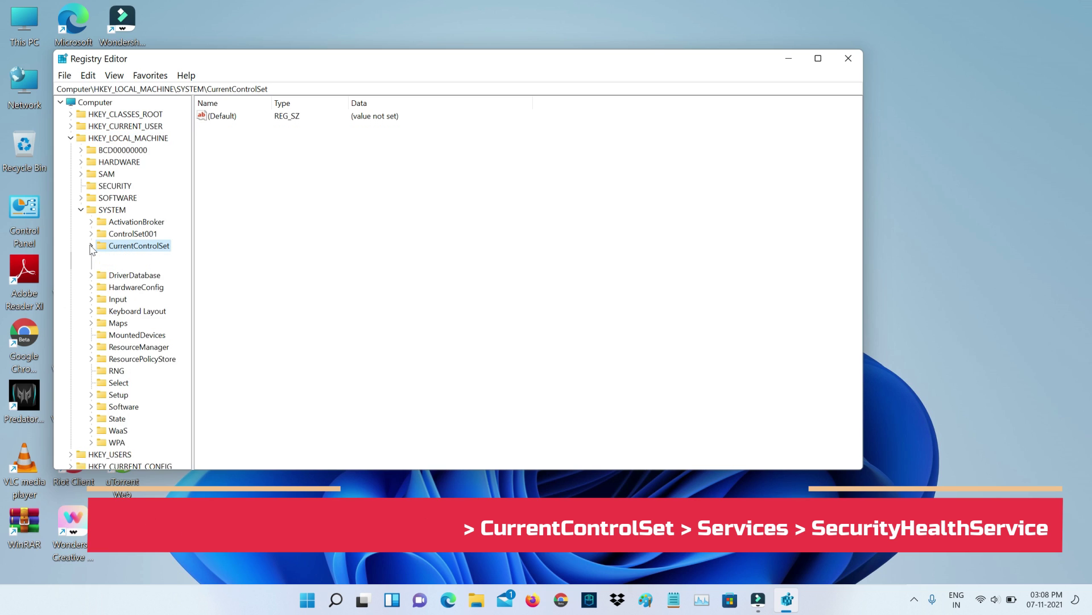
click(133, 305)
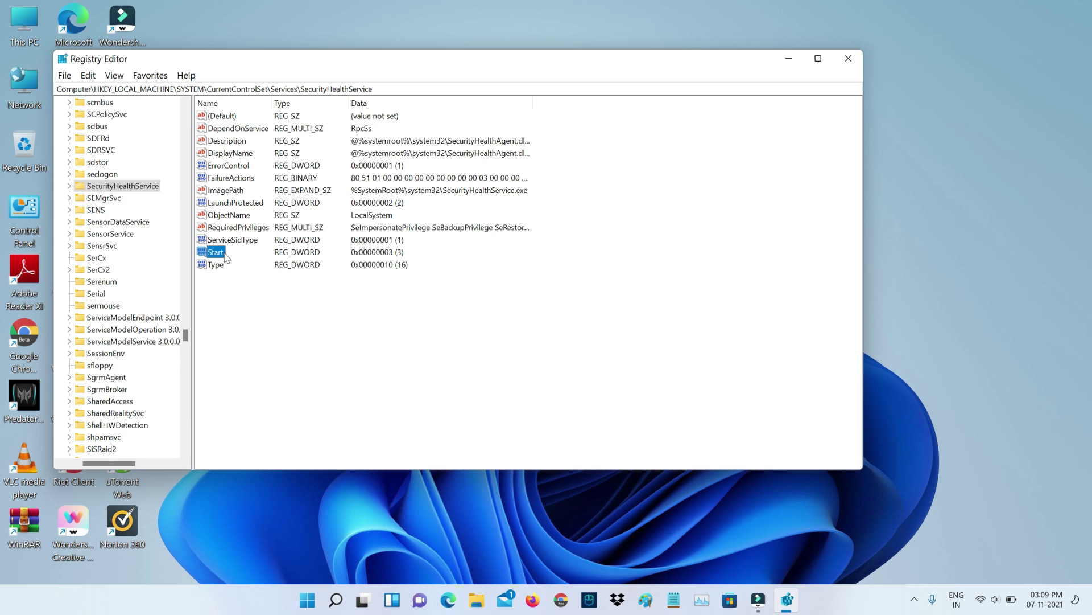
double_click(226, 258)
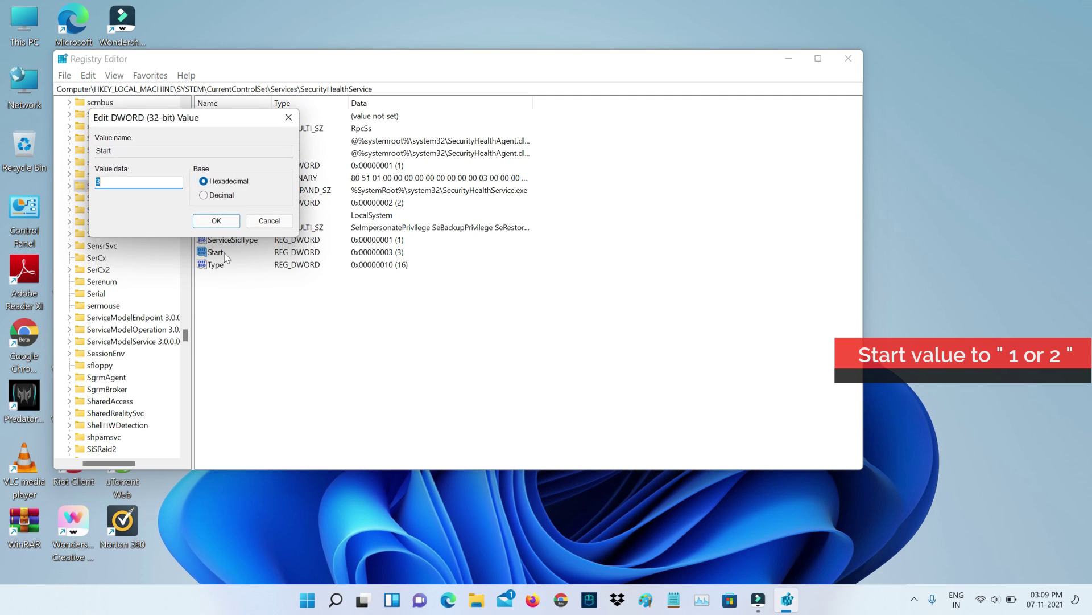
text(1)
click(217, 223)
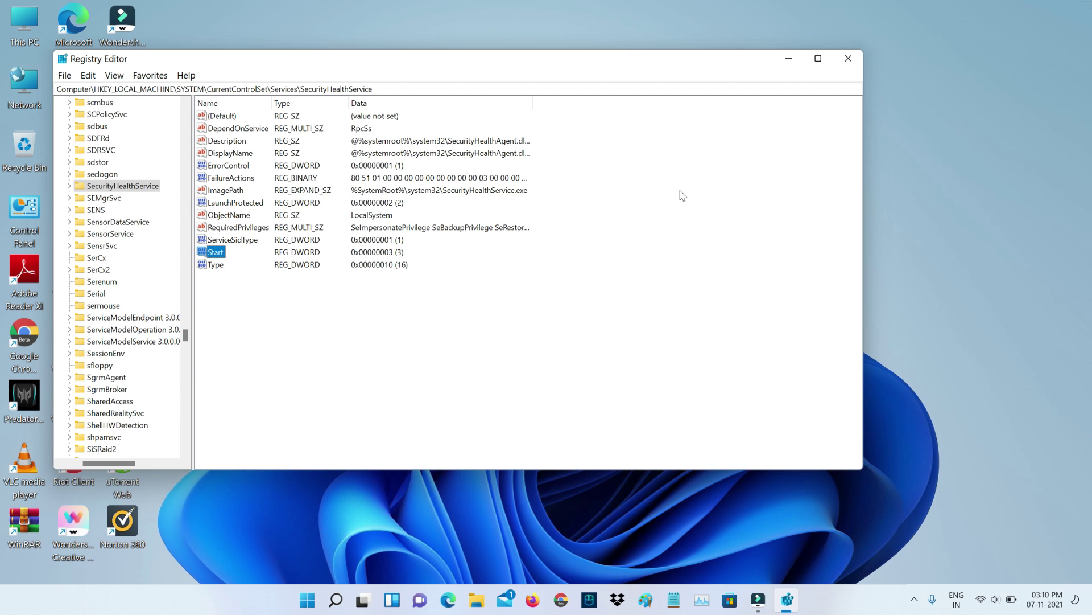
Step: Close Registry Editor and choose Restart in the Shut Down Windows dialog
click(849, 58)
key(alt+F4)
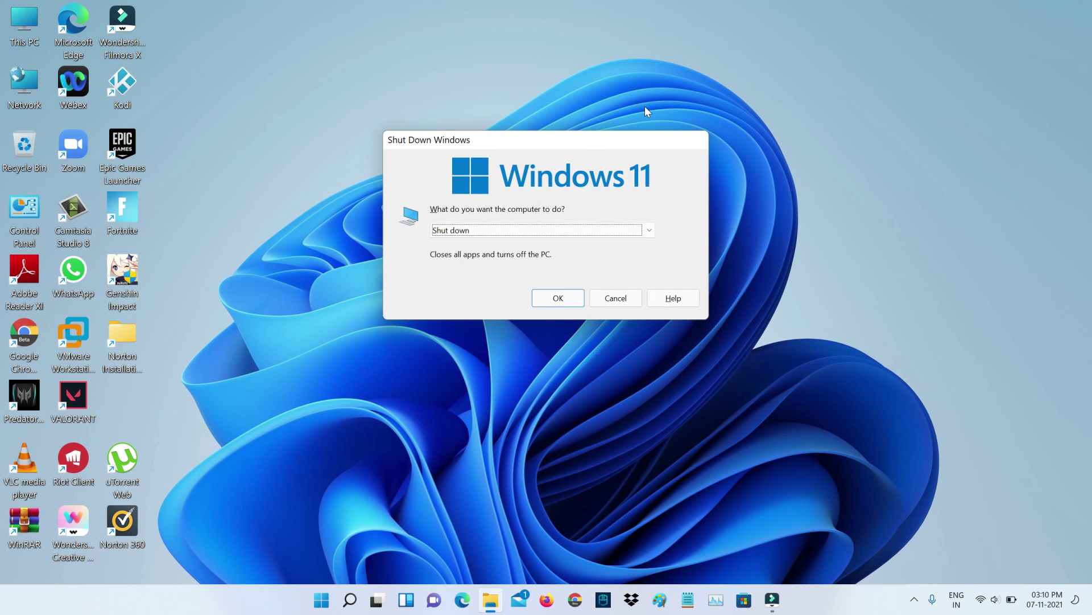
key(Down)
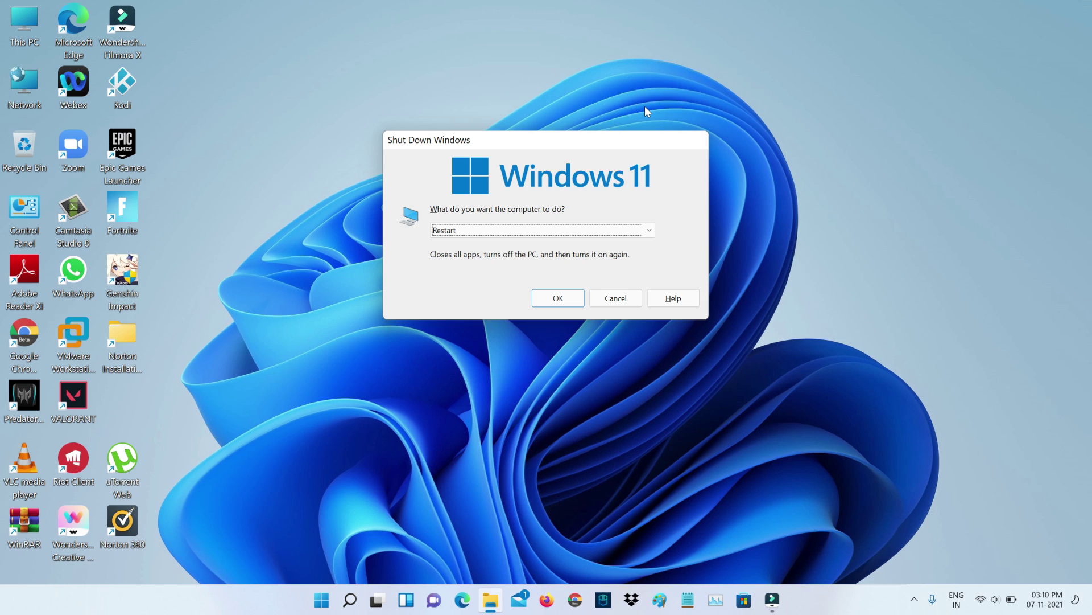
key(Return)
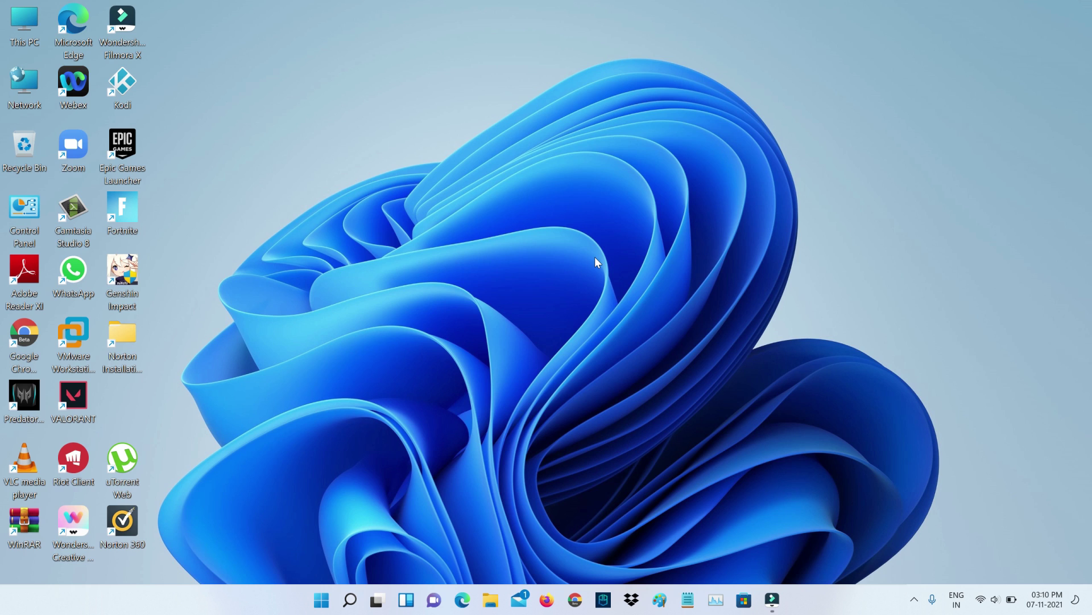
Step: Launch Windows Security from Settings > Privacy & security > Windows Security
key(super)
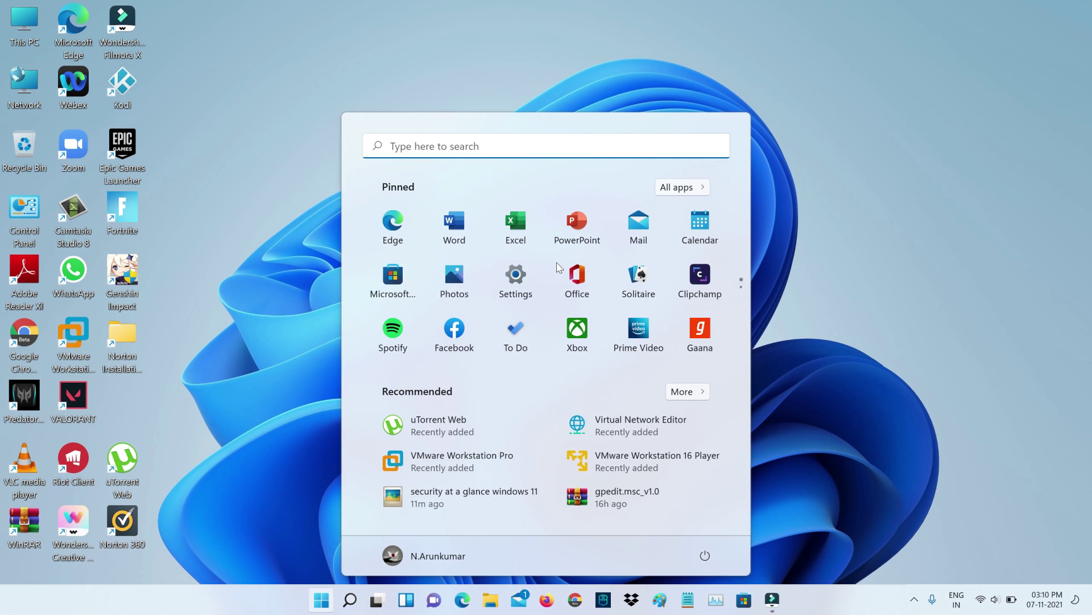
click(508, 266)
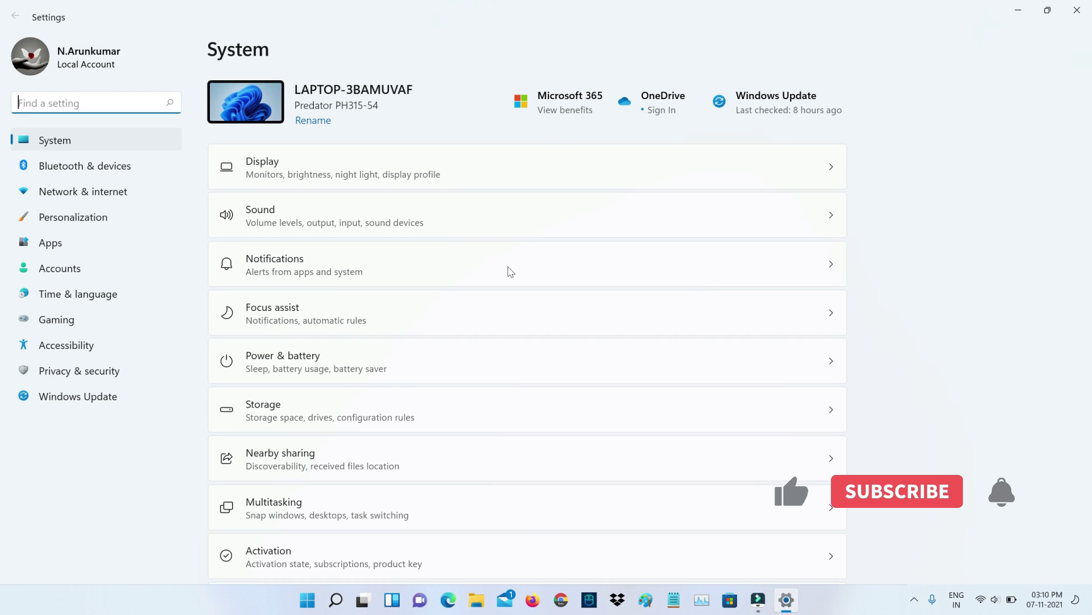
click(116, 370)
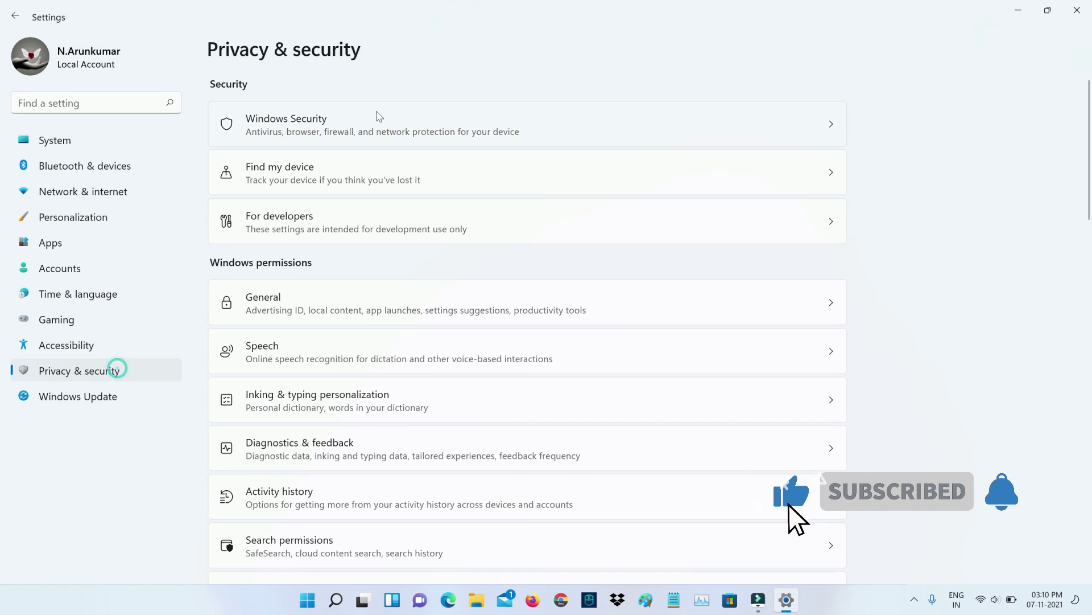
click(377, 112)
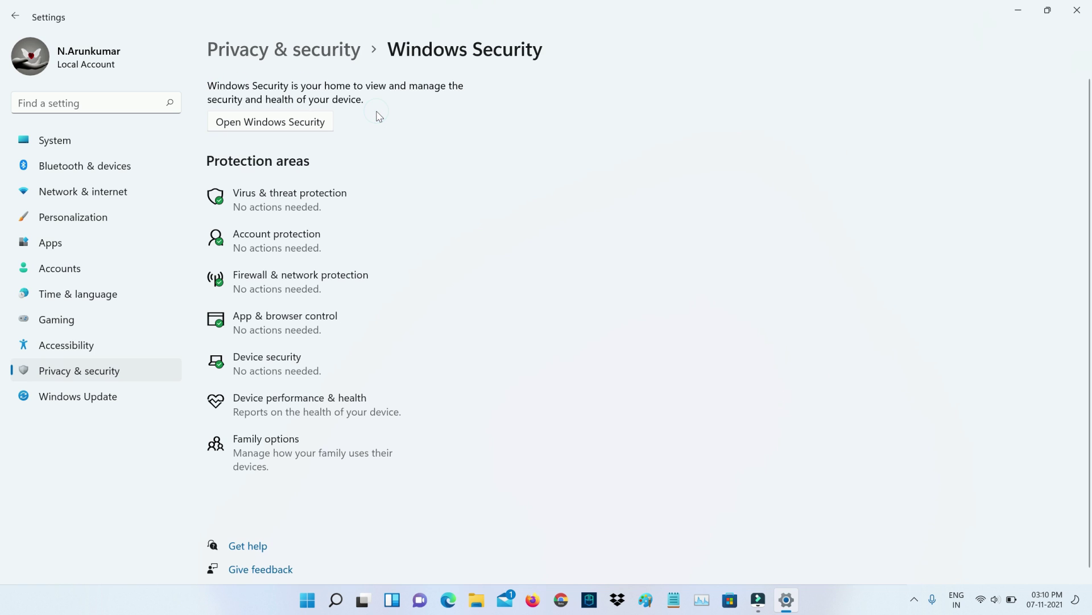
click(295, 122)
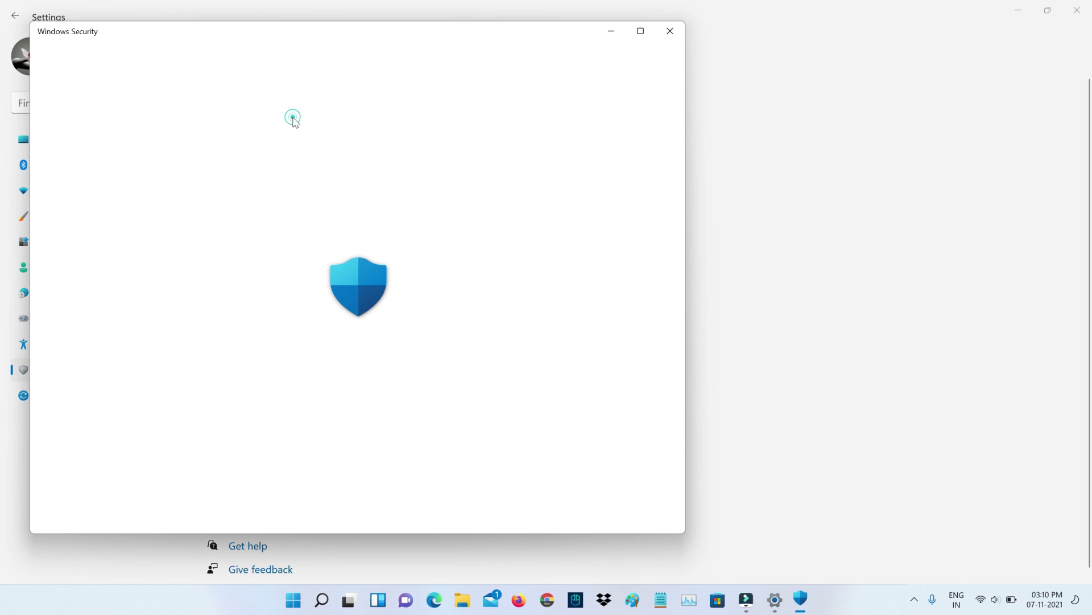